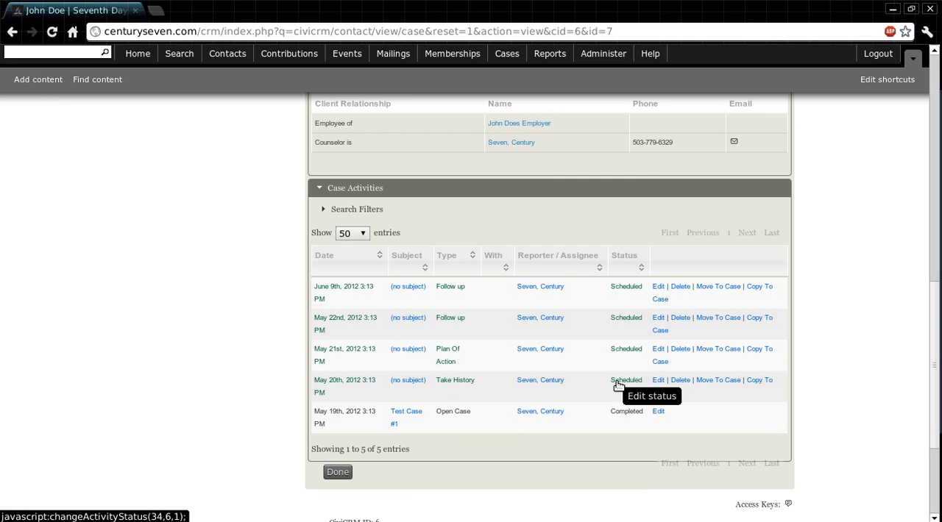
# Open the May 20th Take History activity for editing and enter the subject "Case History"
pyautogui.click(659, 384)
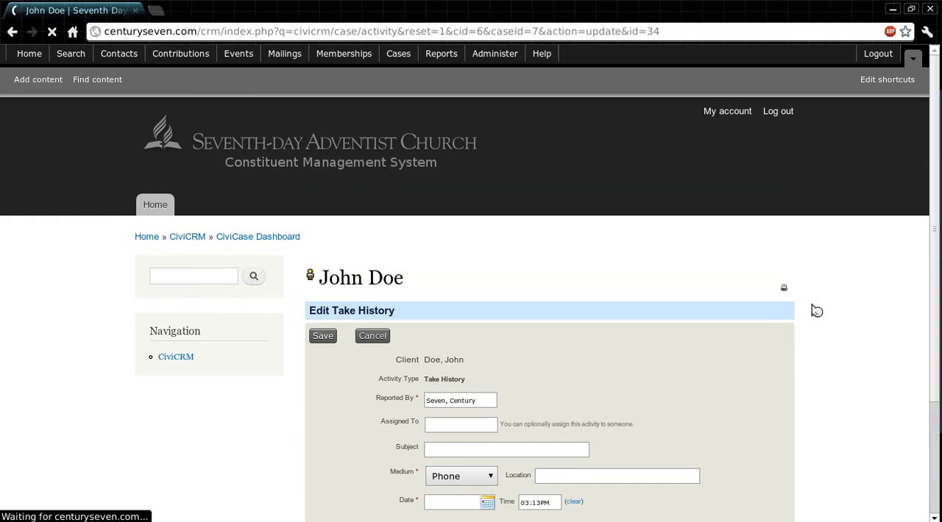
pyautogui.scroll(-4, 852, 300)
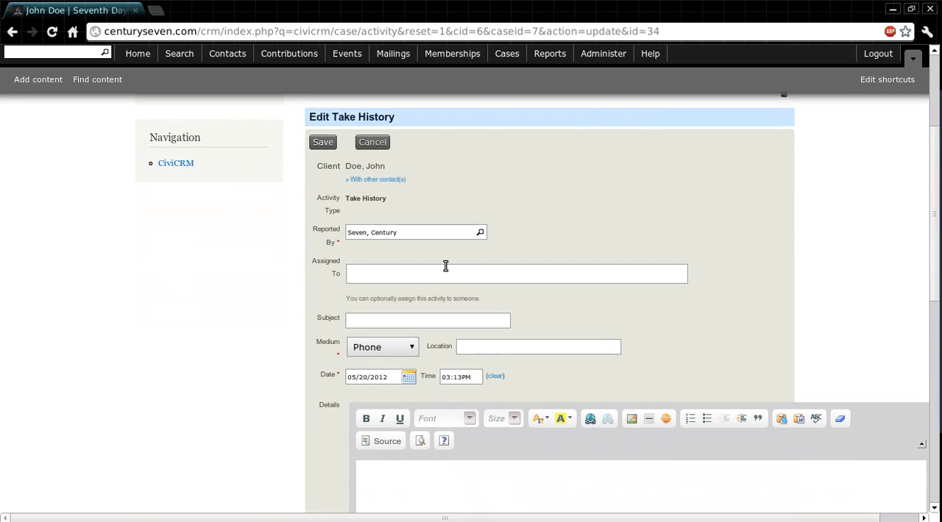
pyautogui.click(375, 274)
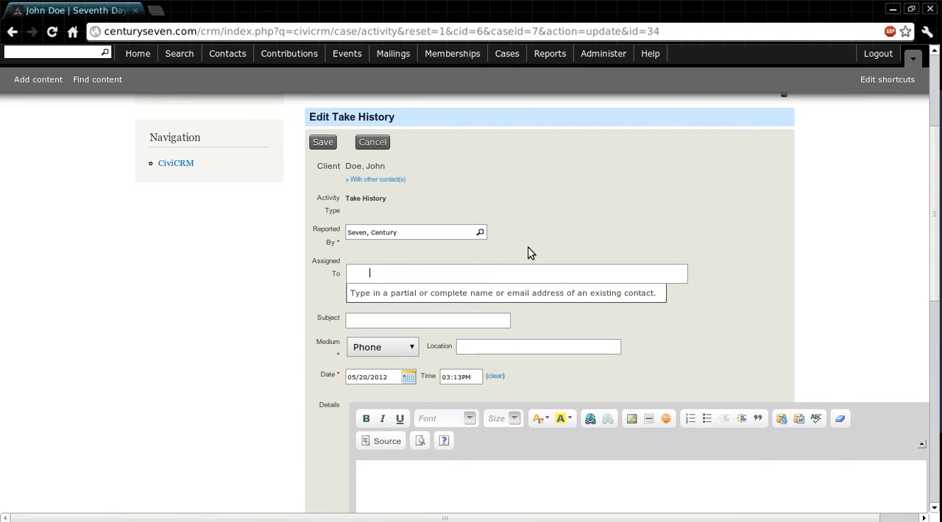
pyautogui.click(577, 184)
pyautogui.scroll(-2, 809, 187)
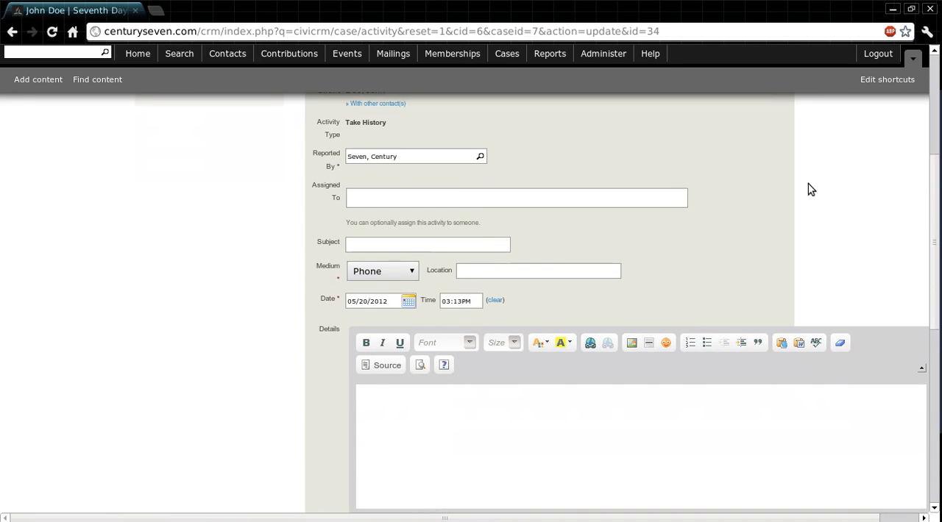
pyautogui.click(431, 243)
pyautogui.write('c')
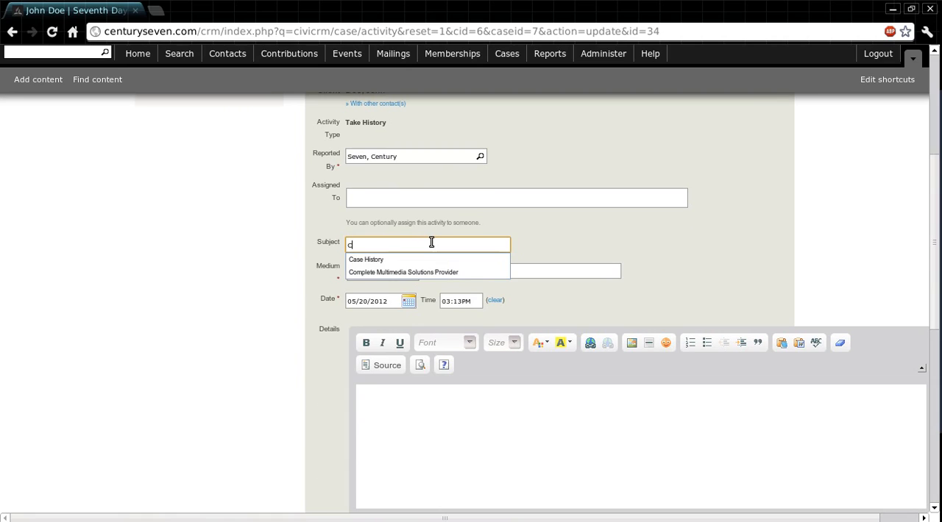
pyautogui.write('ase History')
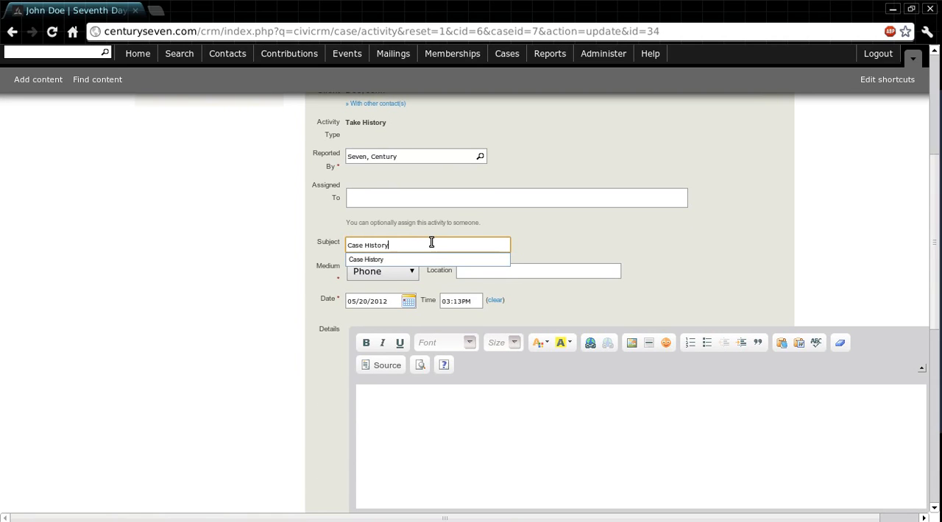
pyautogui.click(131, 360)
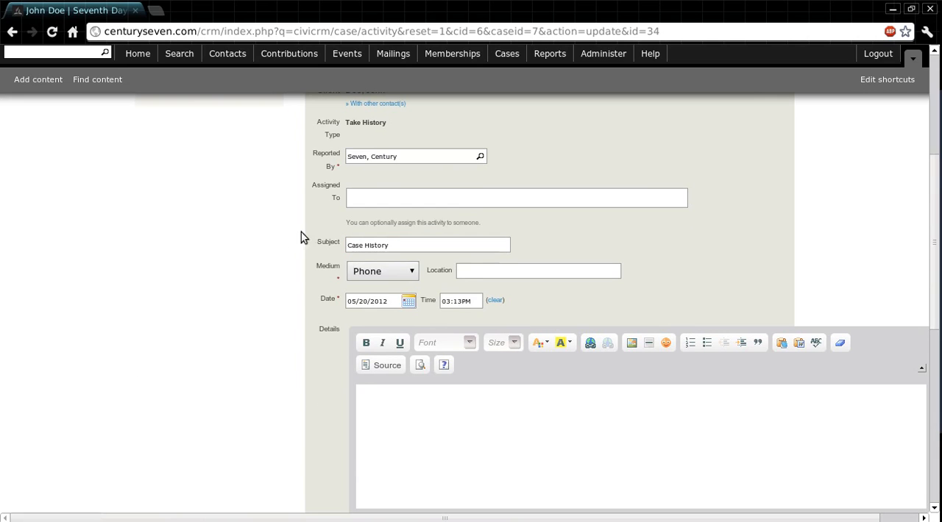
# Keep the medium as Phone and enter the details text "This where you would place the case history details."
pyautogui.click(409, 272)
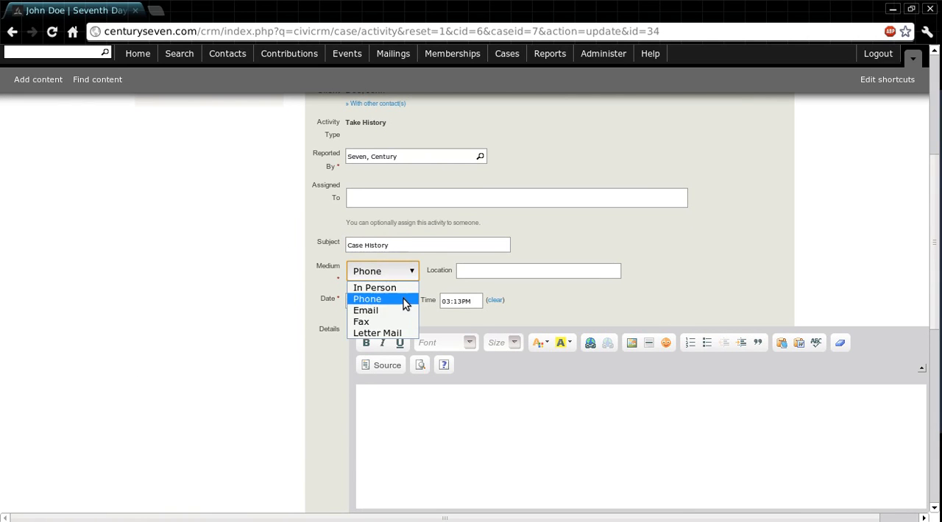
pyautogui.click(404, 299)
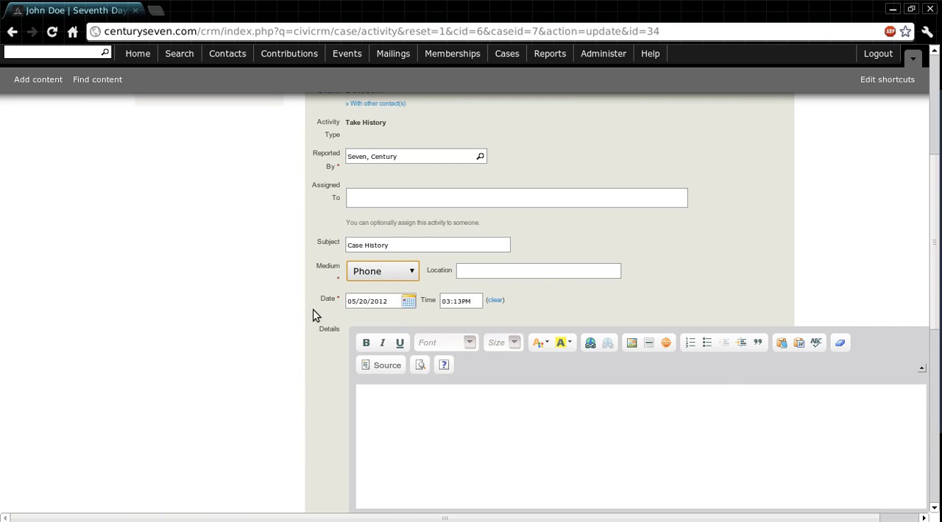
pyautogui.scroll(-3, 242, 311)
pyautogui.click(449, 316)
pyautogui.write('This wher')
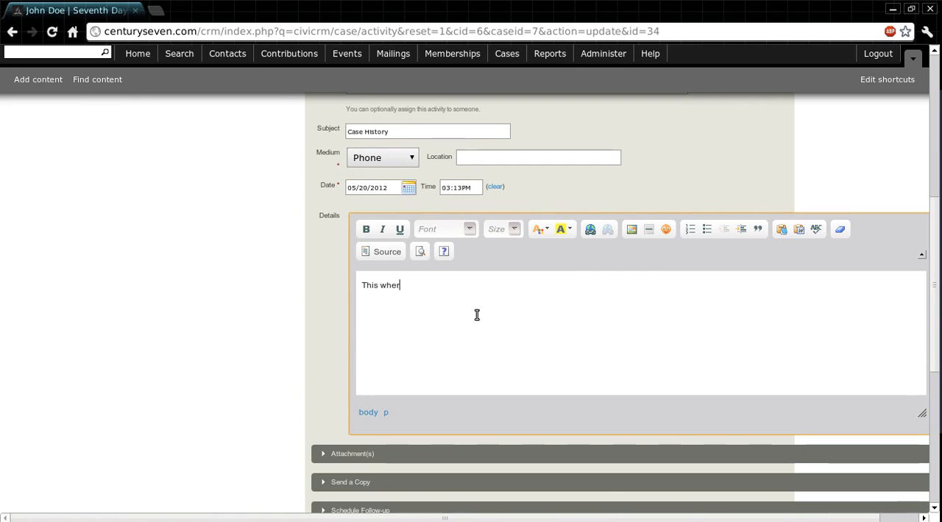
pyautogui.write('e you would place th')
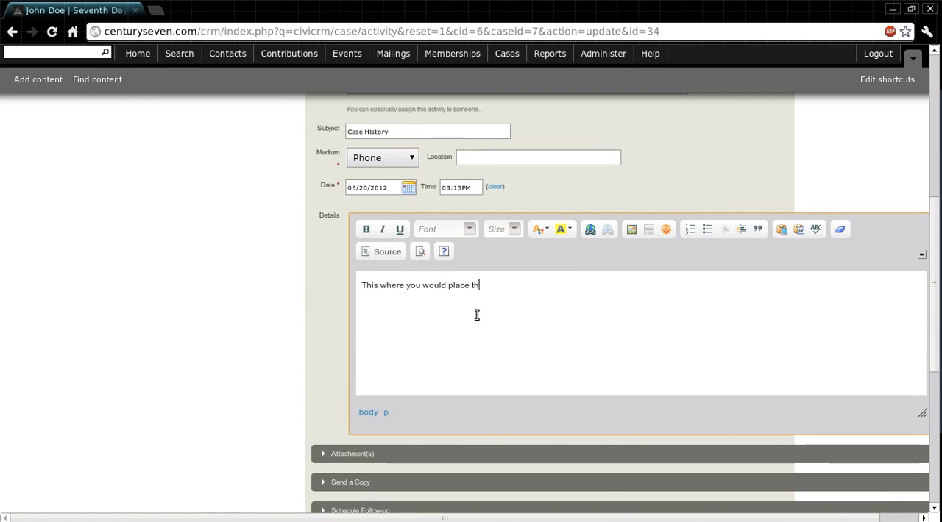
pyautogui.write('e case history de')
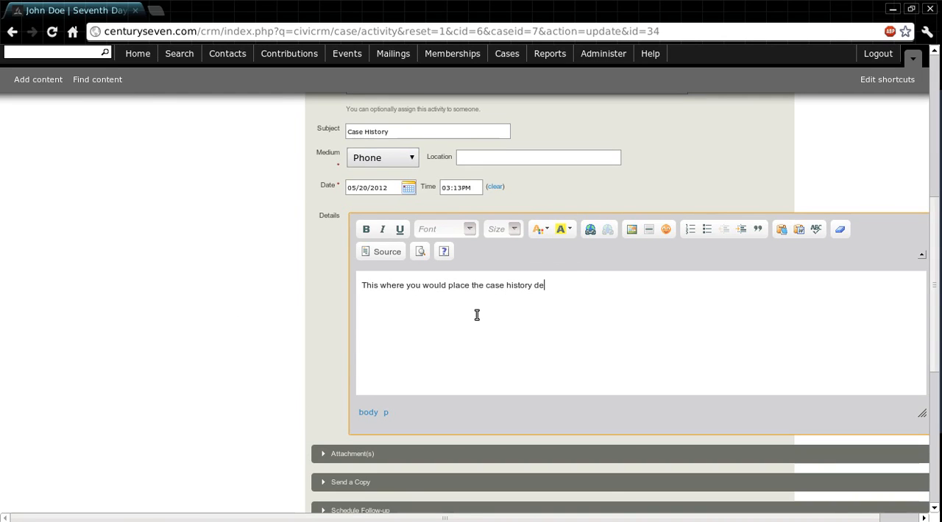
pyautogui.write('tails.')
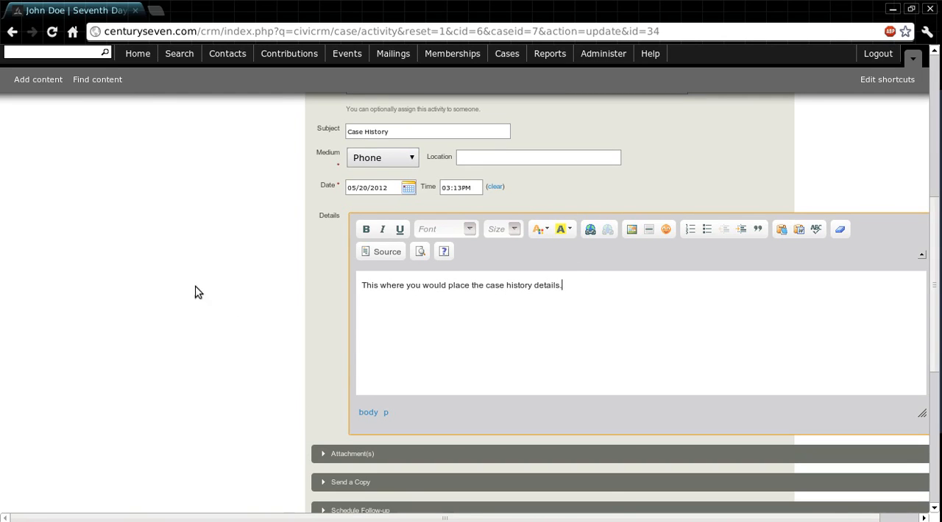
# Expand the Attachment(s) and Send a Copy sections of the Take History form and examine their file and recipient options
pyautogui.scroll(-1, 202, 264)
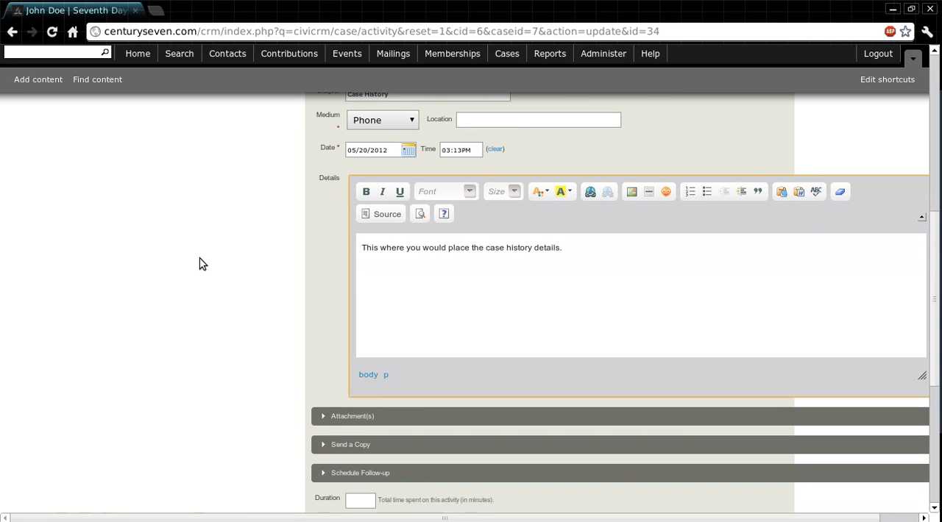
pyautogui.scroll(-2, 202, 264)
pyautogui.click(351, 340)
pyautogui.scroll(-1, 299, 302)
pyautogui.scroll(-2, 298, 302)
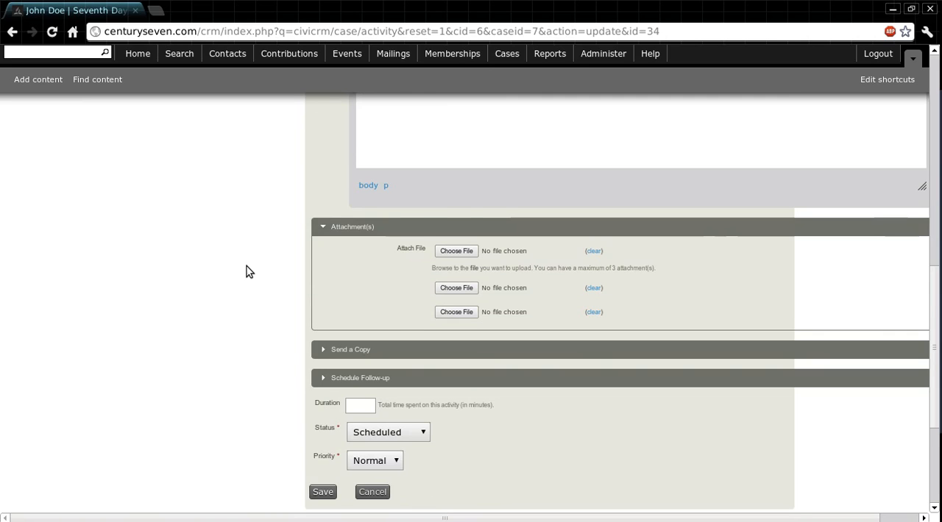
pyautogui.scroll(-1, 247, 268)
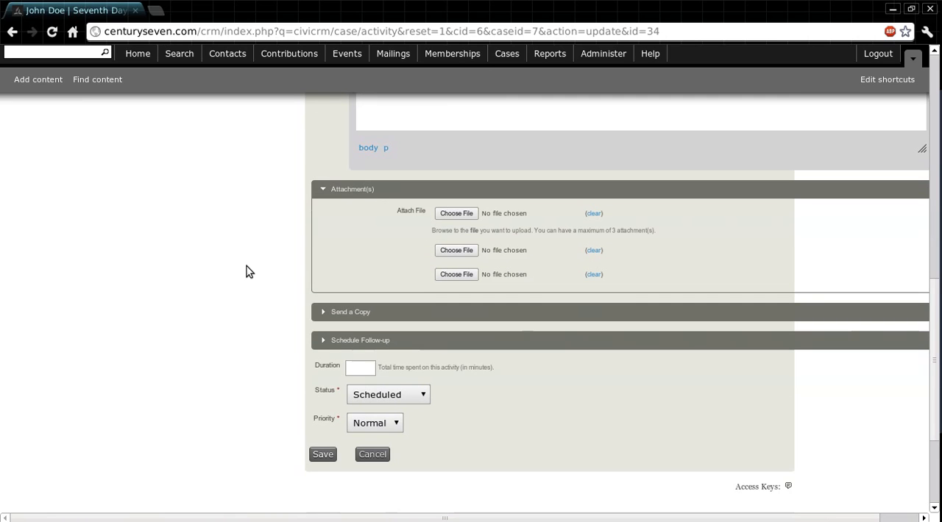
pyautogui.scroll(3, 246, 267)
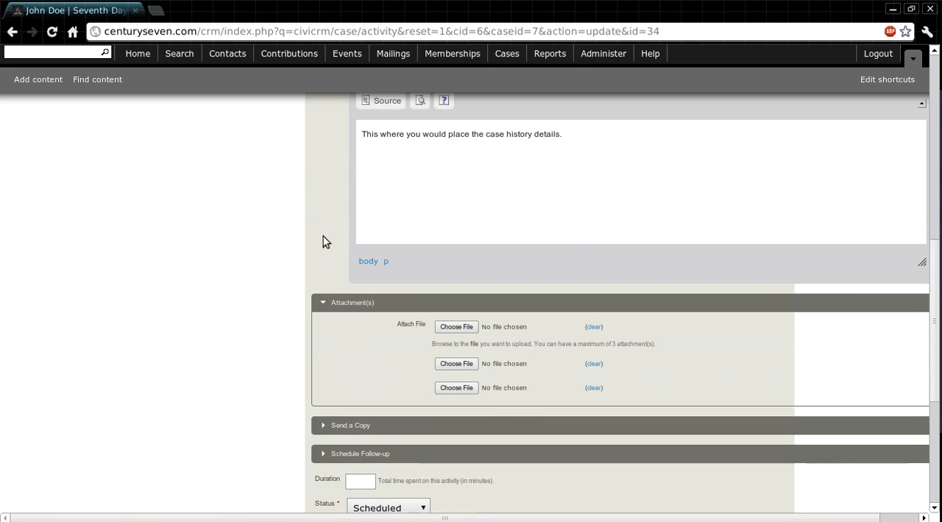
pyautogui.scroll(-4, 248, 239)
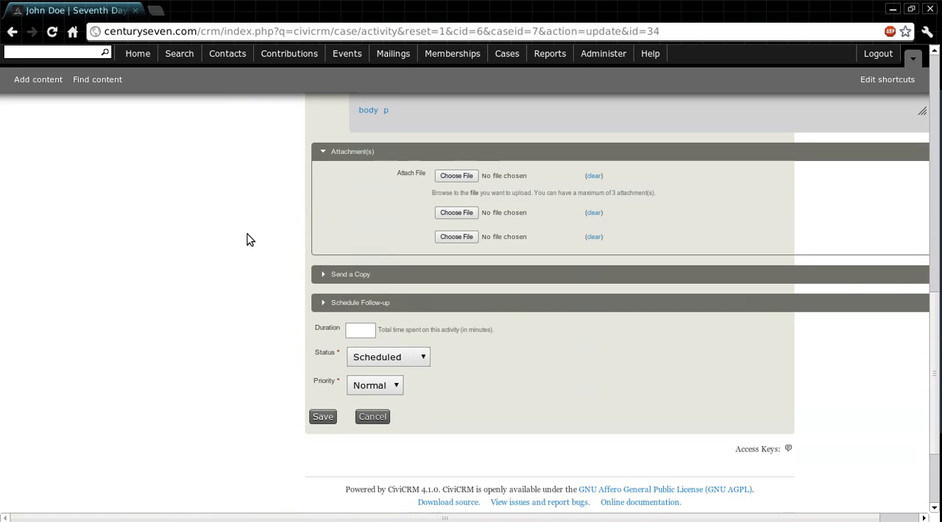
pyautogui.click(342, 273)
pyautogui.scroll(-2, 235, 241)
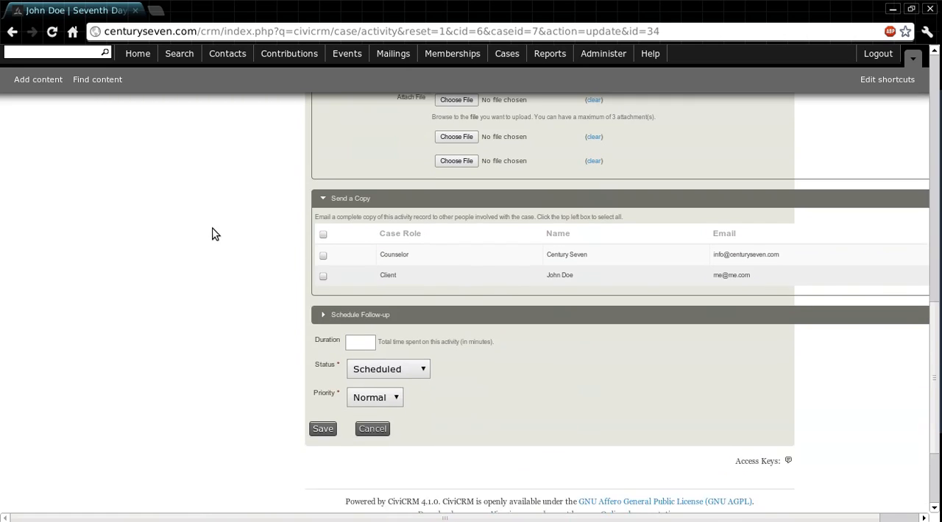
pyautogui.scroll(-1, 212, 234)
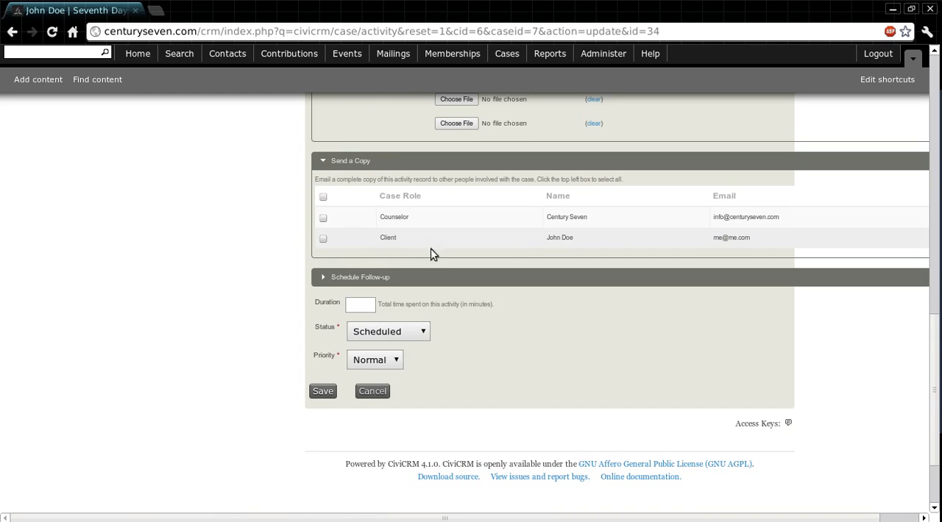
pyautogui.scroll(-1, 123, 251)
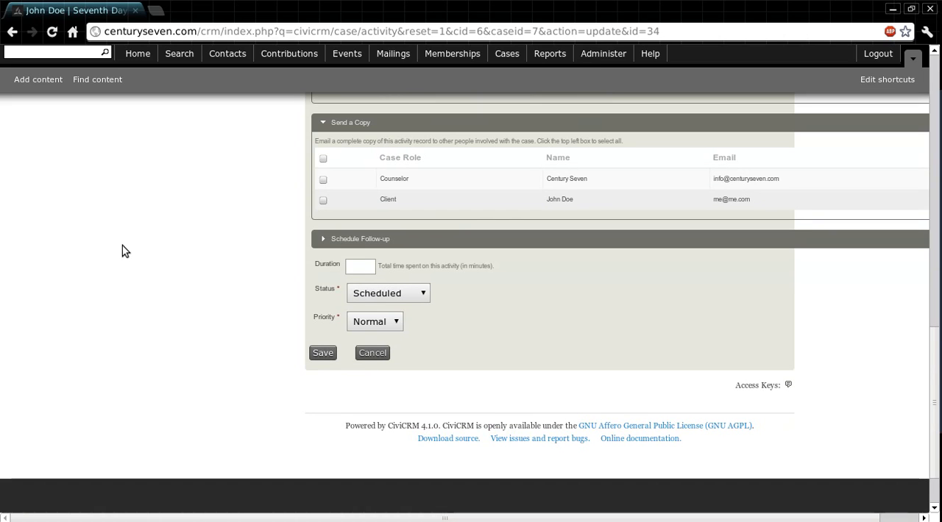
# Set the Take History activity's status to Completed, leave the duration empty, and save the activity
pyautogui.click(367, 266)
pyautogui.click(426, 295)
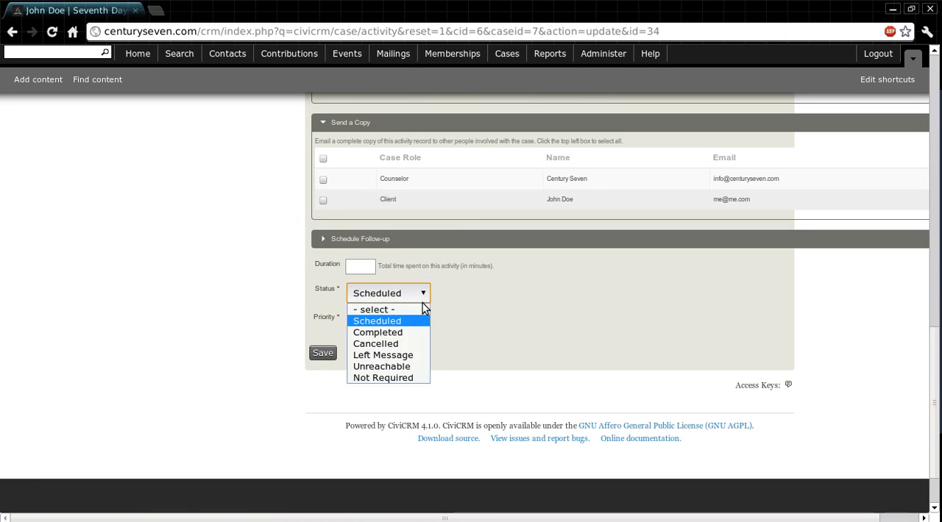
pyautogui.click(408, 333)
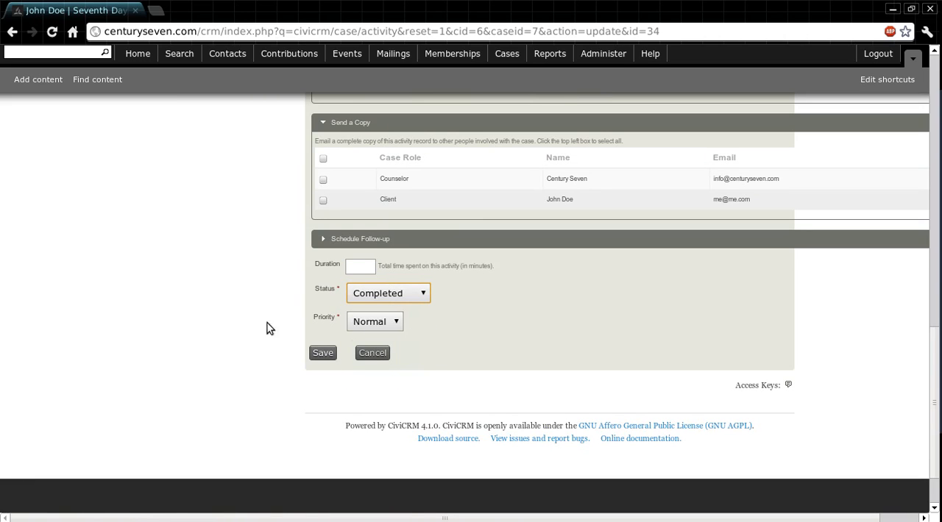
pyautogui.scroll(-1, 245, 324)
pyautogui.click(360, 230)
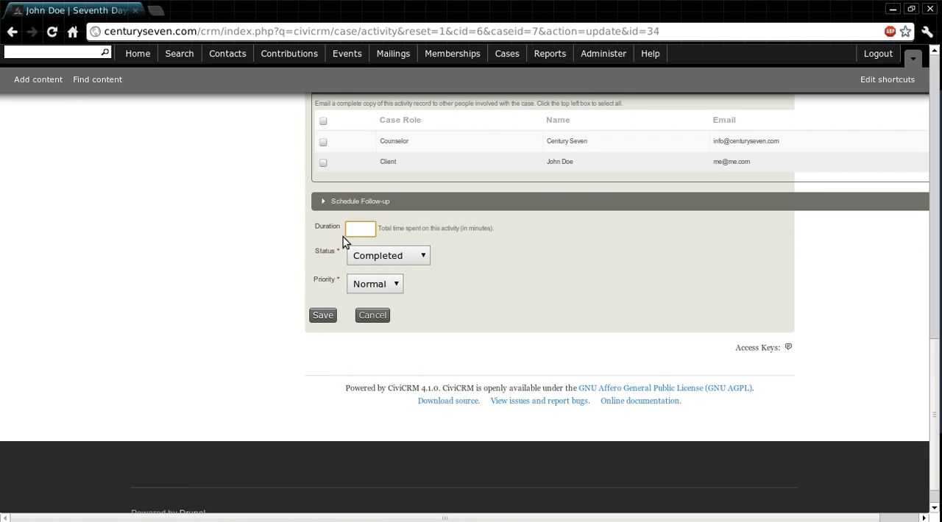
pyautogui.click(261, 291)
pyautogui.click(317, 318)
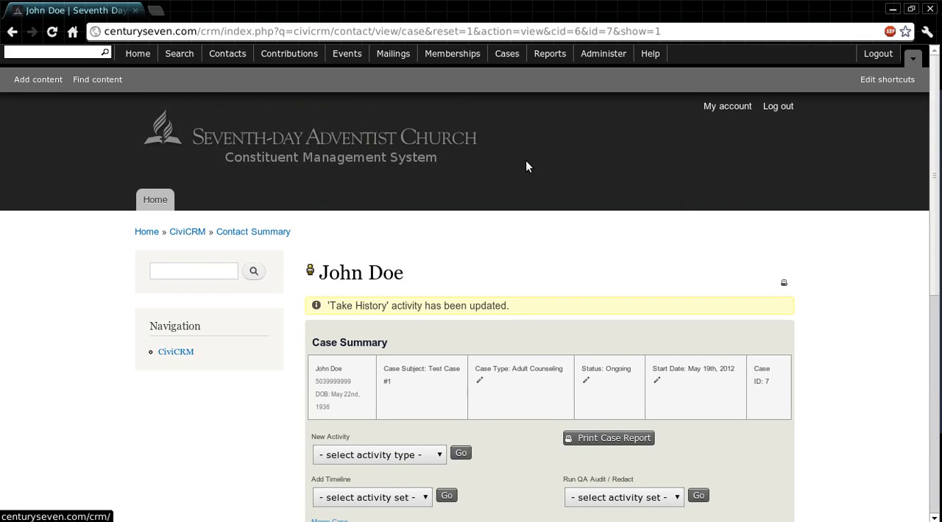
# Open the May 21st Plan Of Action activity for editing and enter the subject "Plan of Action"
pyautogui.scroll(-5, 731, 210)
pyautogui.scroll(-5, 779, 225)
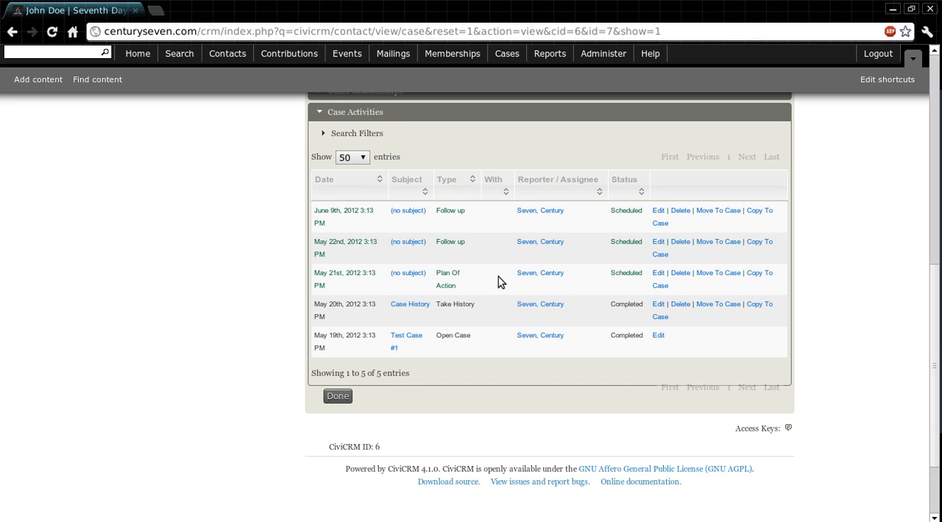
pyautogui.click(658, 273)
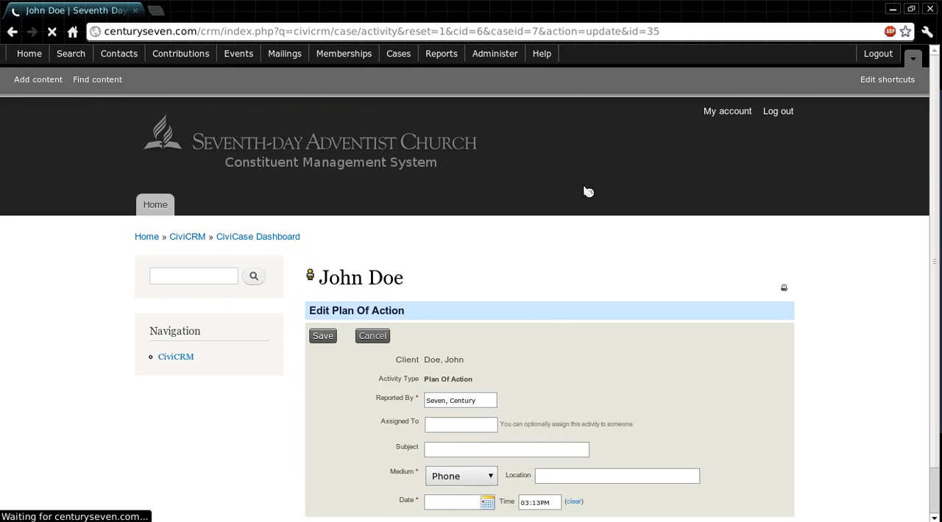
pyautogui.scroll(-5, 796, 209)
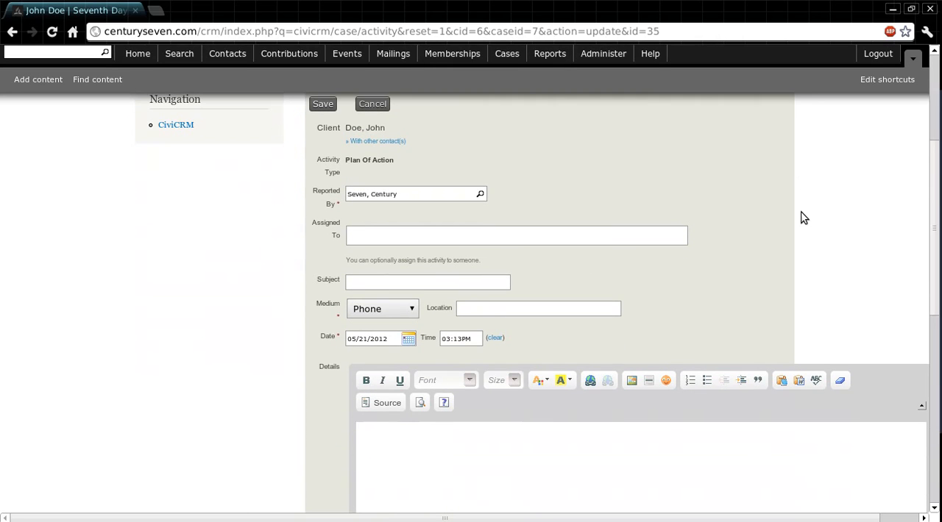
pyautogui.click(610, 234)
pyautogui.scroll(-1, 610, 235)
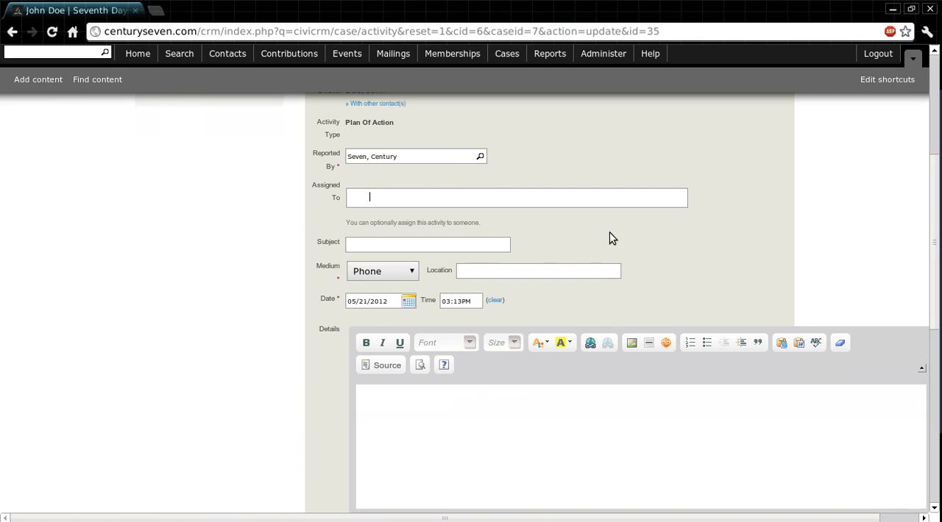
pyautogui.click(444, 247)
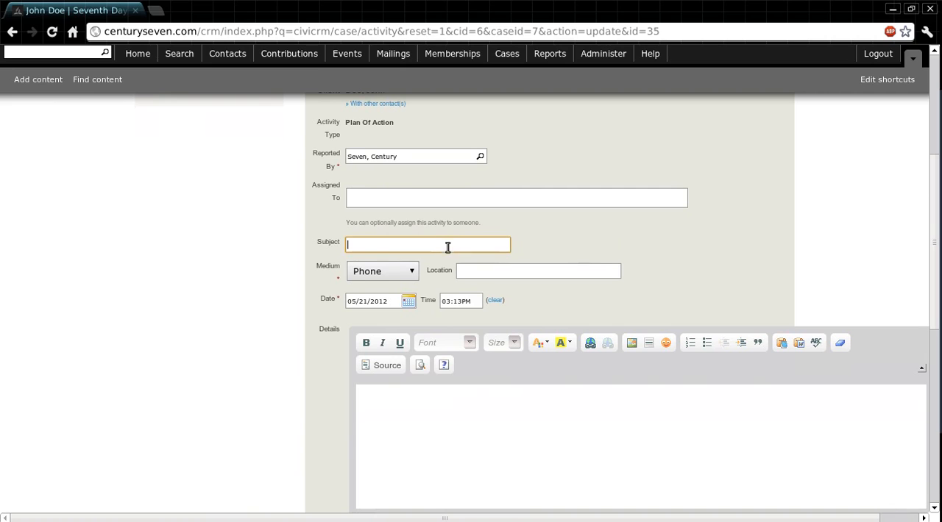
pyautogui.write('Plan of Action')
# Set the Plan Of Action activity's medium to In Person and its location to "Main Office"
pyautogui.scroll(-1, 439, 258)
pyautogui.click(403, 238)
pyautogui.click(400, 248)
pyautogui.click(505, 236)
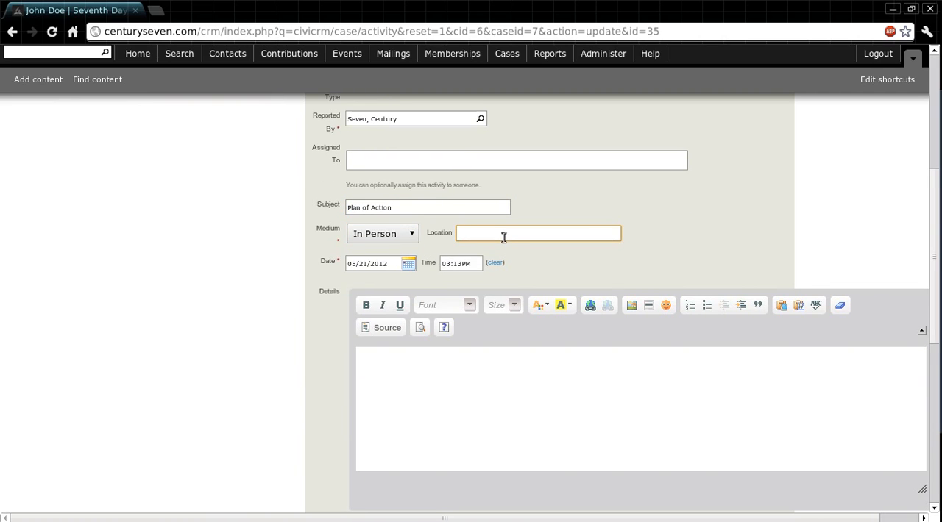
pyautogui.write('Main Office')
# Expand the Attachment(s) and Send a Copy sections of the Plan Of Action form and examine their file and recipient options
pyautogui.scroll(-2, 559, 233)
pyautogui.click(477, 307)
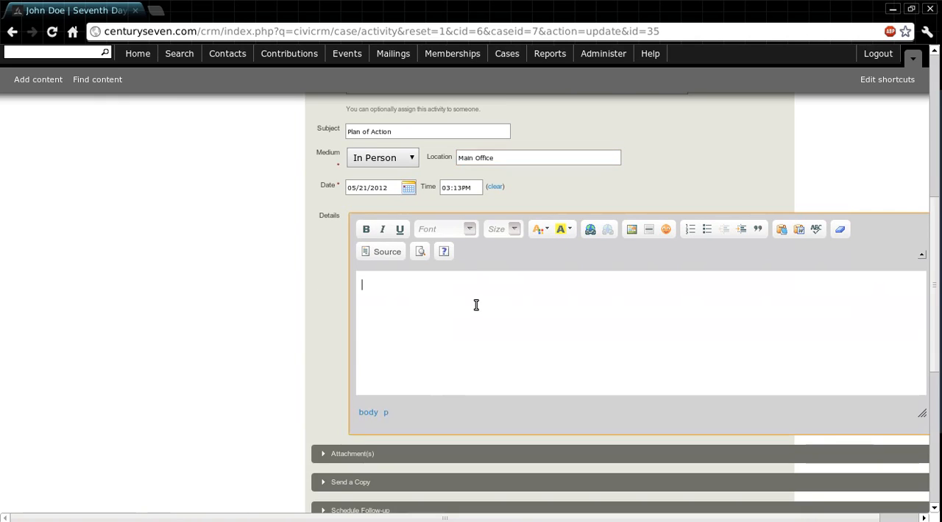
pyautogui.scroll(-1, 458, 310)
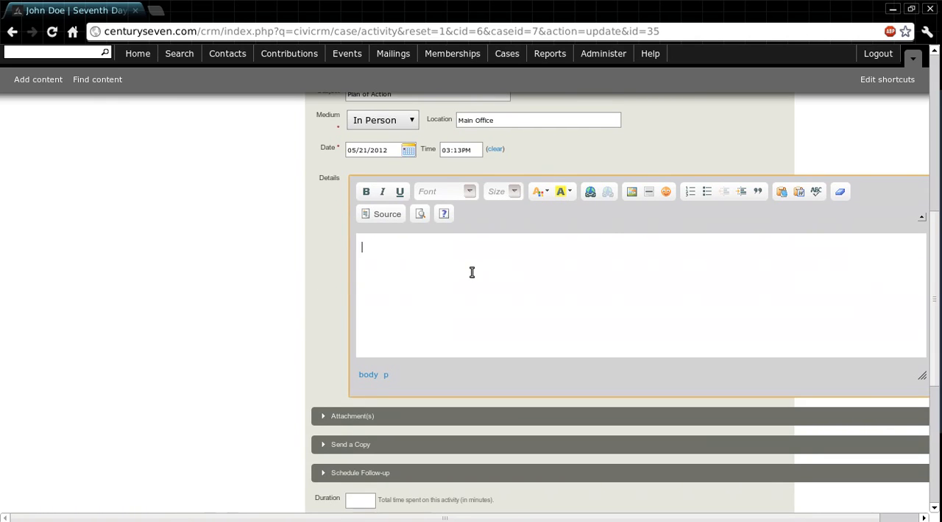
pyautogui.scroll(-1, 472, 273)
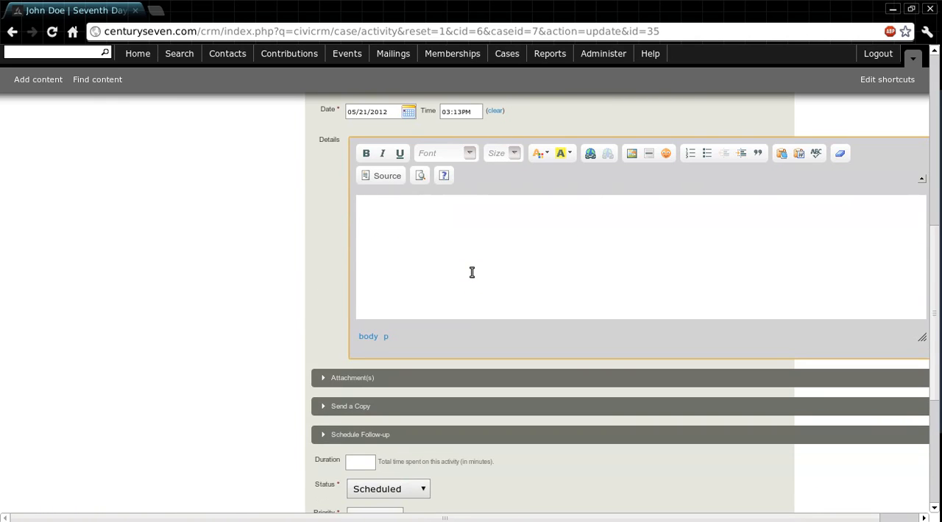
pyautogui.scroll(-1, 471, 273)
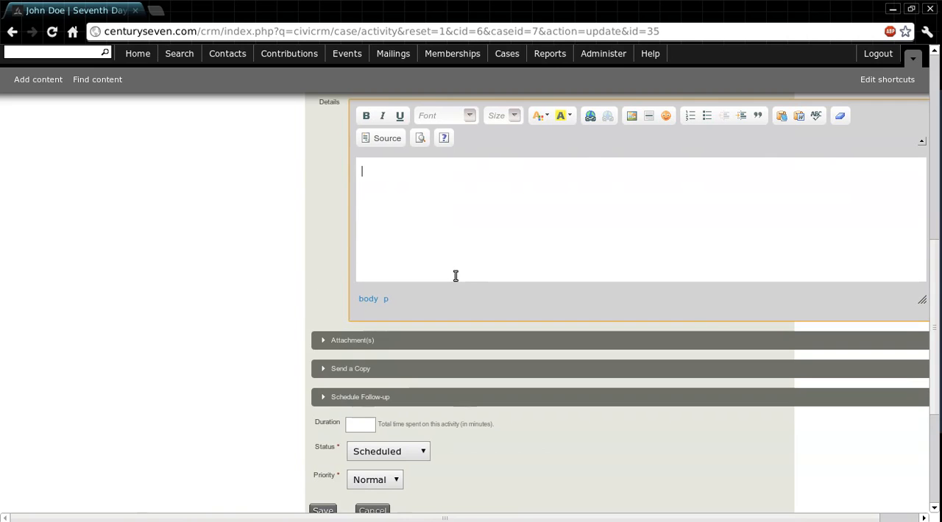
pyautogui.click(340, 340)
pyautogui.scroll(-5, 201, 206)
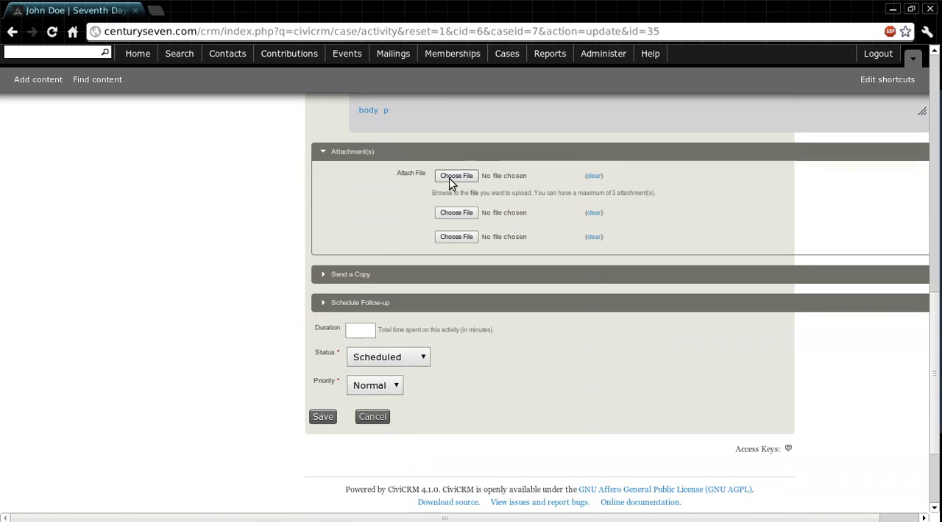
pyautogui.scroll(-1, 221, 254)
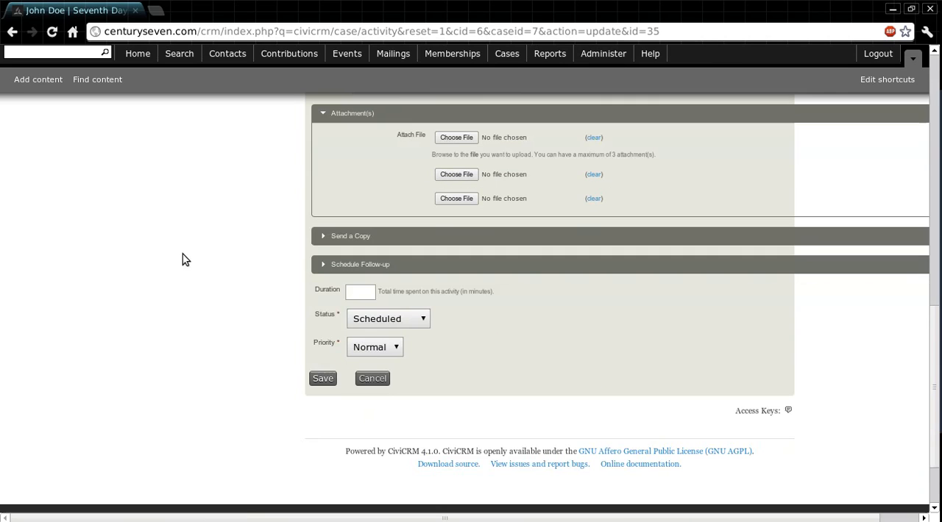
pyautogui.click(339, 236)
pyautogui.scroll(-1, 206, 220)
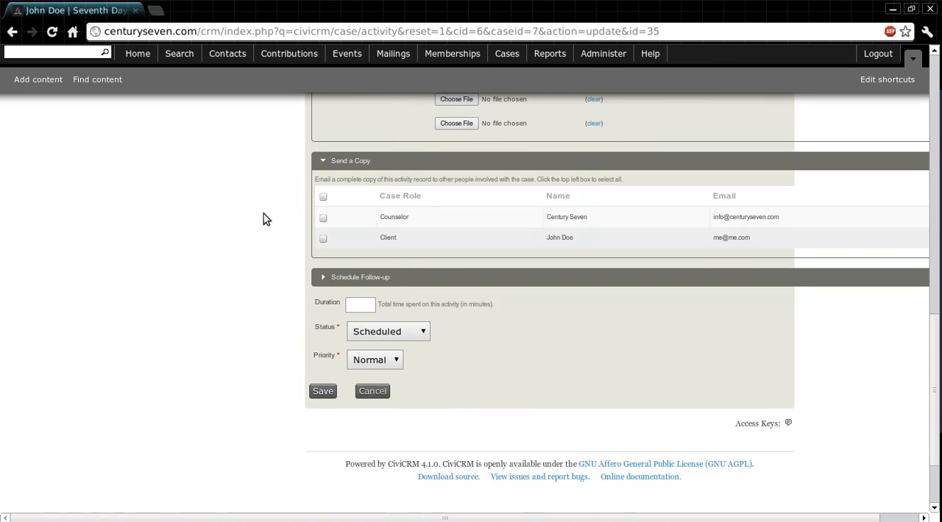
pyautogui.scroll(-2, 221, 212)
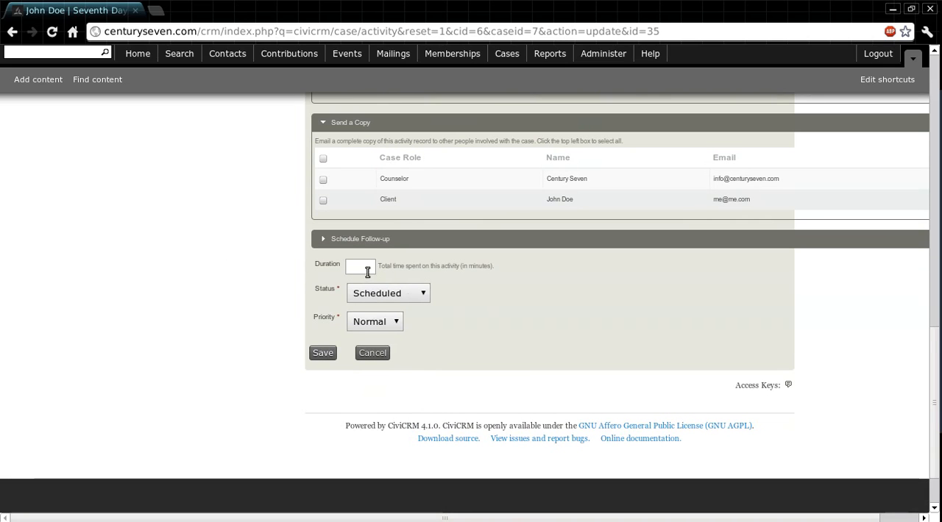
# Set the Plan Of Action activity's status to Completed and save the activity
pyautogui.click(423, 294)
pyautogui.press('Escape')
pyautogui.press('Down')
pyautogui.scroll(-1, 236, 338)
pyautogui.click(319, 316)
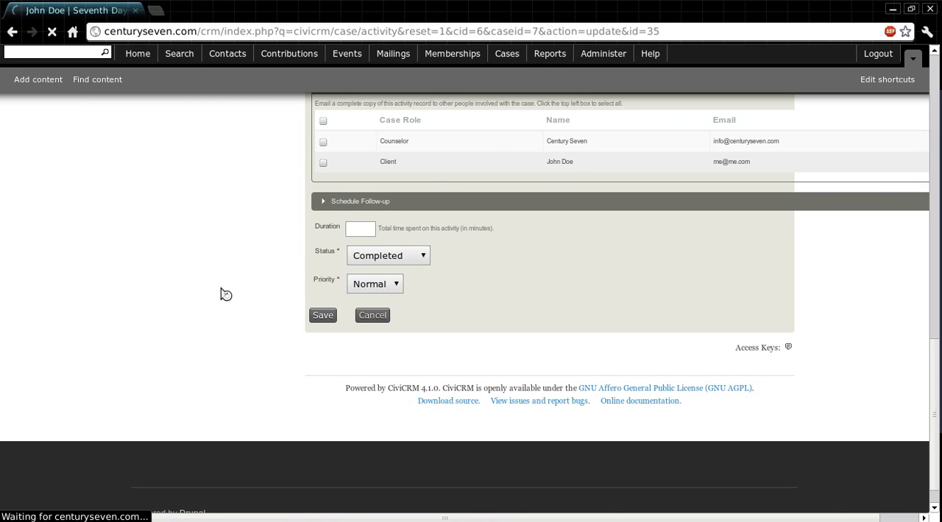
# View the details of the completed Case History activity from the case activities list, and close its record
pyautogui.scroll(-5, 858, 257)
pyautogui.scroll(-3, 857, 256)
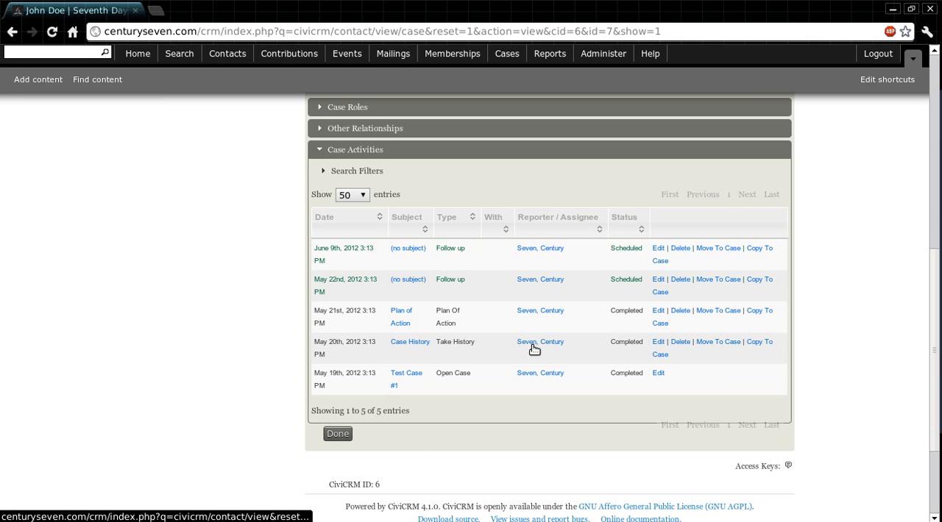
pyautogui.click(409, 345)
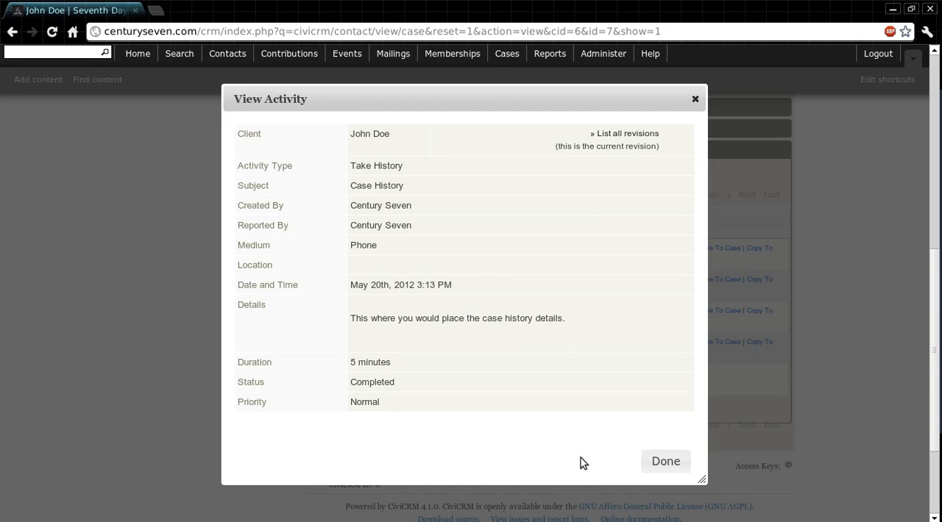
pyautogui.click(664, 462)
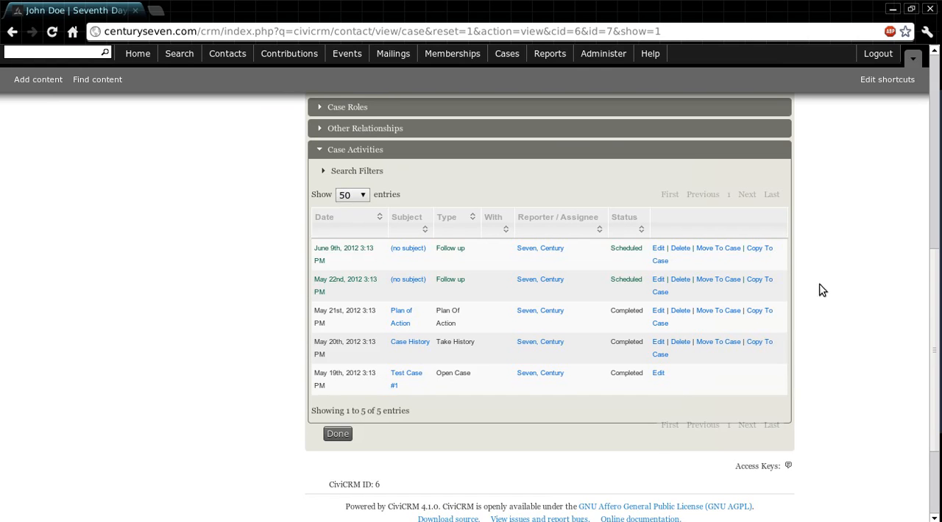
# Expand the Case Roles and Other Relationships sections of the case summary and review the roles and client relationships
pyautogui.scroll(5, 807, 290)
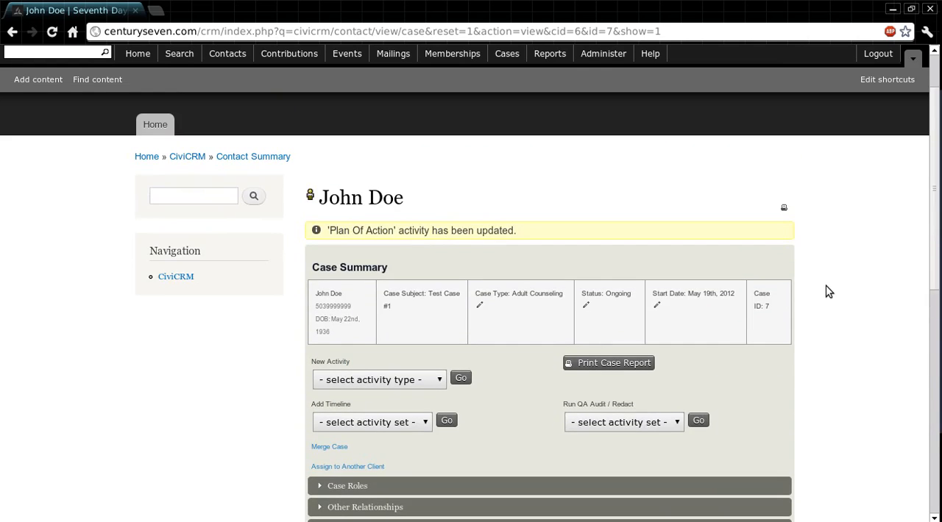
pyautogui.scroll(-3, 828, 292)
pyautogui.scroll(-2, 825, 292)
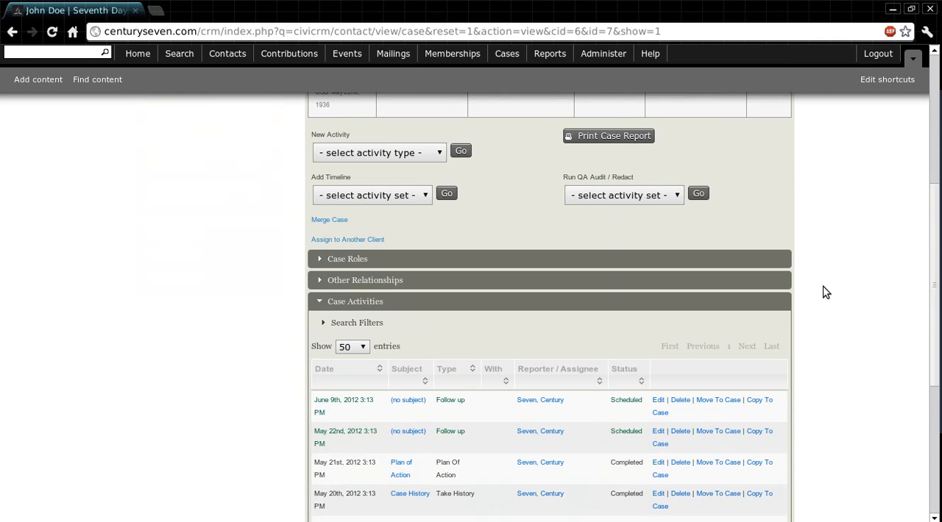
pyautogui.click(353, 224)
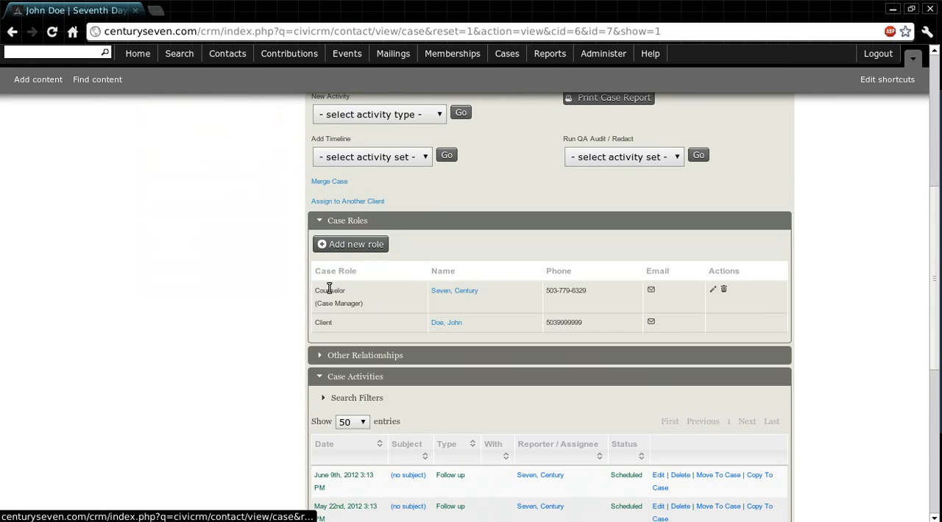
pyautogui.click(340, 356)
pyautogui.scroll(-1, 879, 251)
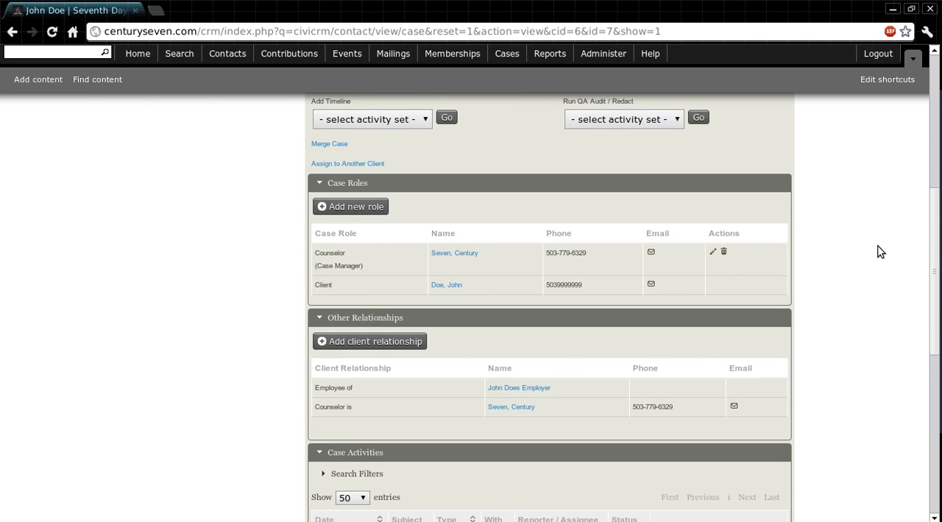
pyautogui.scroll(2, 880, 252)
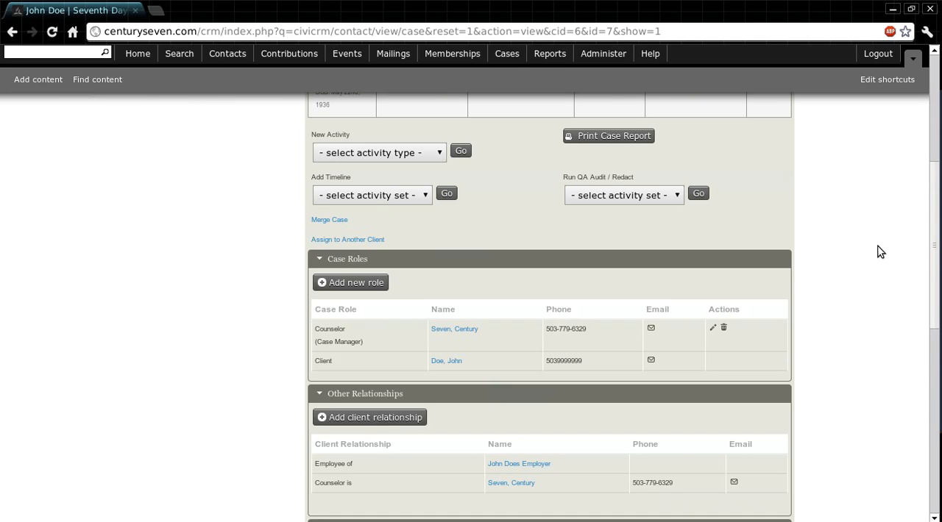